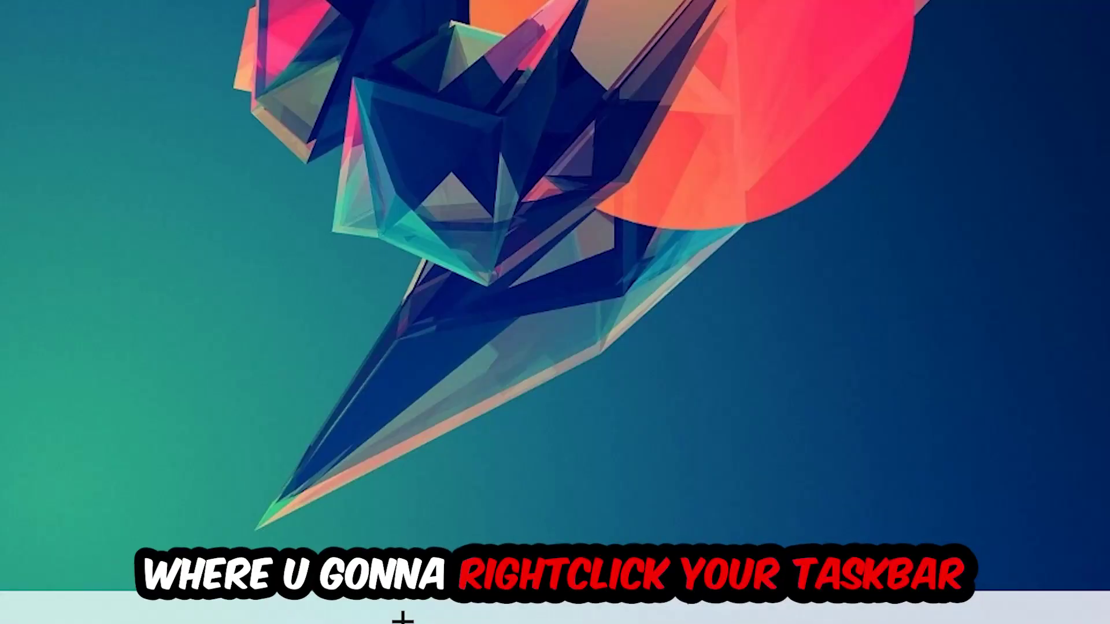
Launch Task Manager from the taskbar's right-click menu
{"action": "right_click", "coordinate": [397, 610]}
{"action": "left_click", "coordinate": [499, 506]}
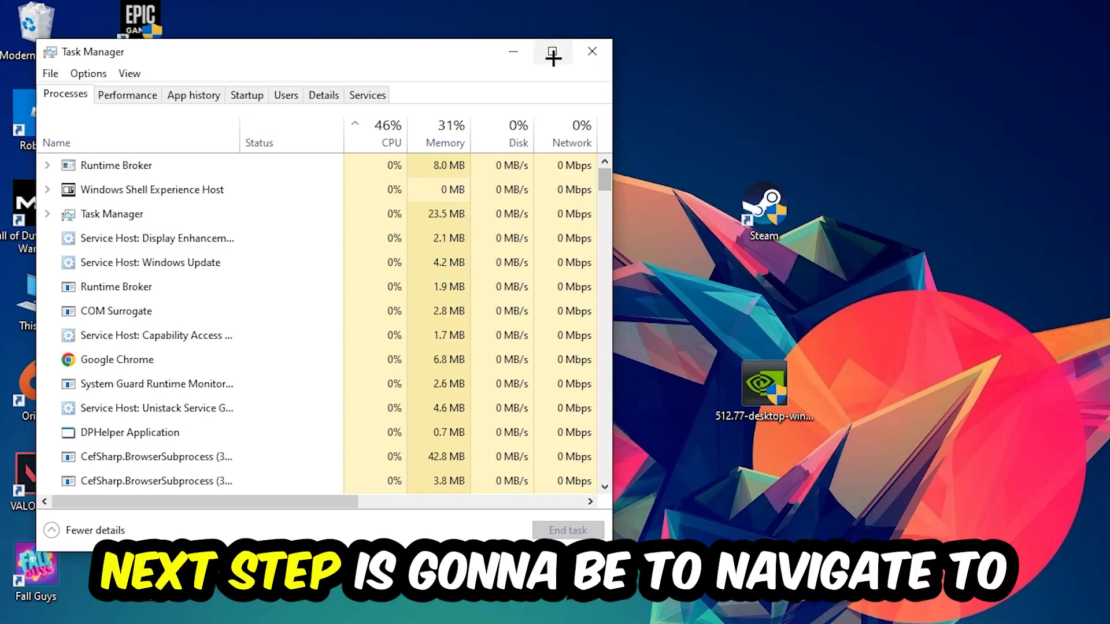
Maximize Task Manager and bring up the context menu for the Google Chrome process
{"action": "left_click", "coordinate": [552, 54]}
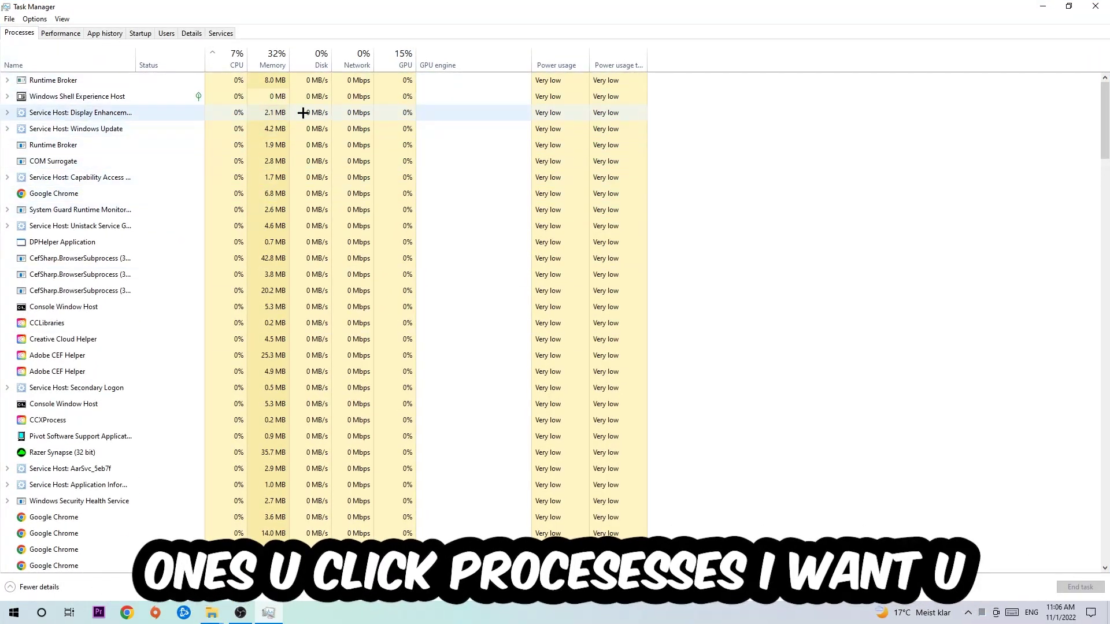
{"action": "left_click", "coordinate": [286, 193]}
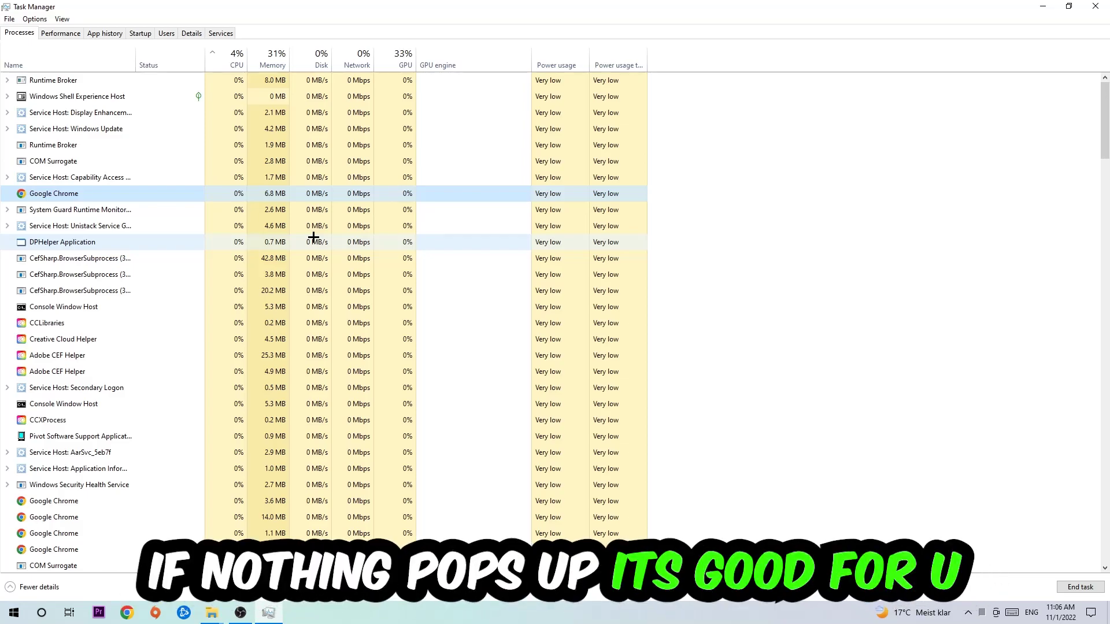
{"action": "right_click", "coordinate": [139, 192]}
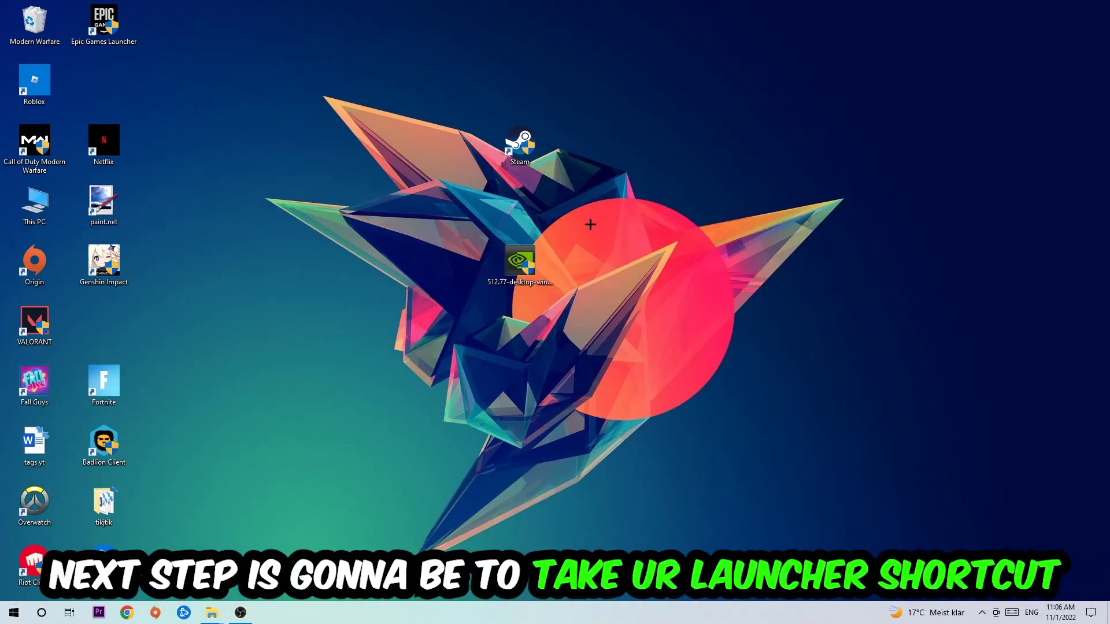
Reposition the Steam desktop shortcut, then open its Properties window
{"action": "left_click_drag", "start_coordinate": [548, 168], "coordinate": [688, 229]}
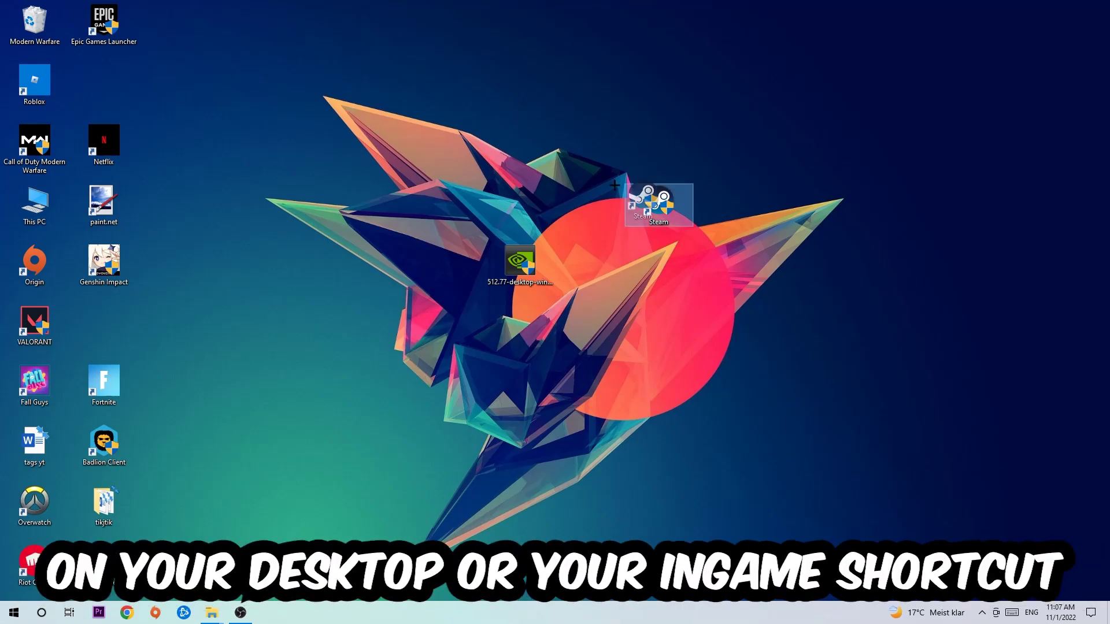
{"action": "left_click_drag", "start_coordinate": [658, 203], "coordinate": [454, 144]}
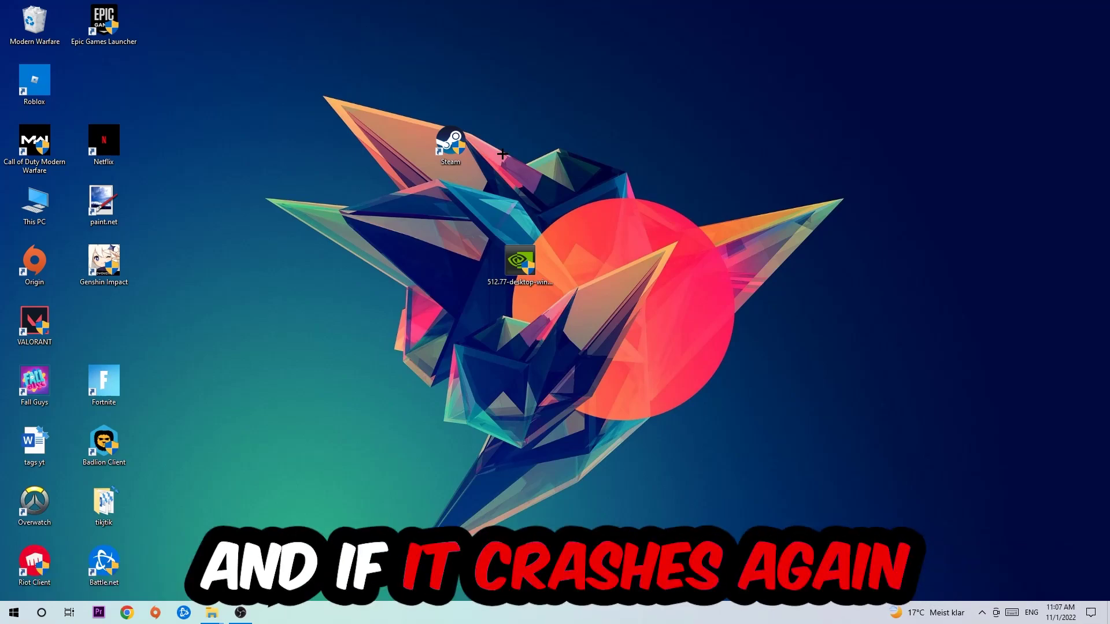
{"action": "left_click_drag", "start_coordinate": [450, 143], "coordinate": [383, 201]}
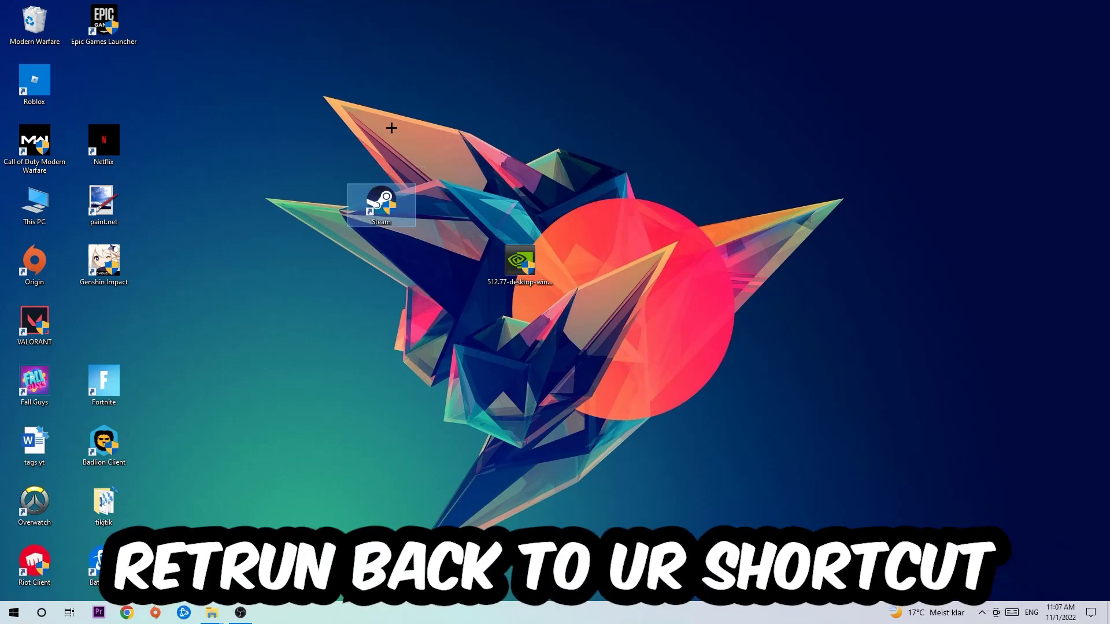
{"action": "right_click", "coordinate": [362, 199]}
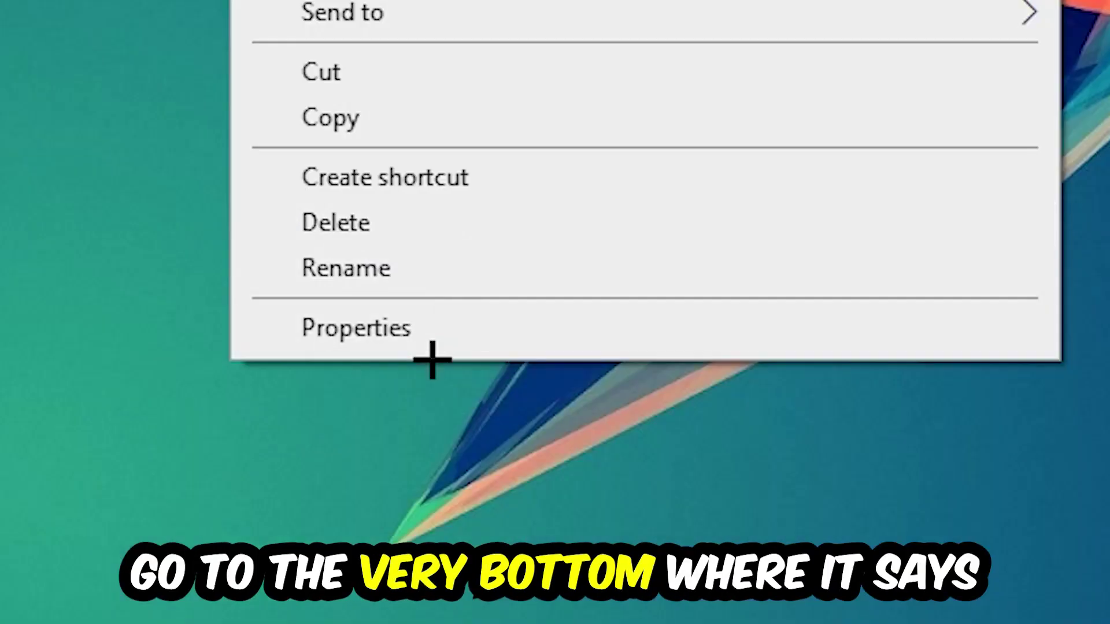
{"action": "left_click", "coordinate": [432, 355]}
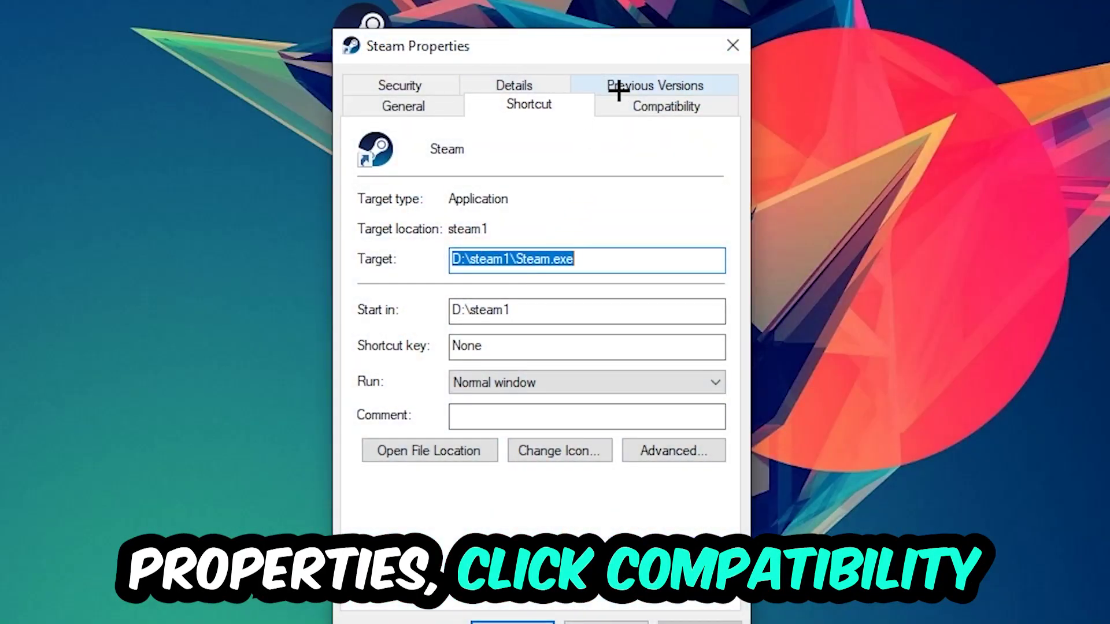
Set Steam to Windows 8 compatibility mode as administrator, confirm with OK, and nudge its icon
{"action": "left_click", "coordinate": [618, 97]}
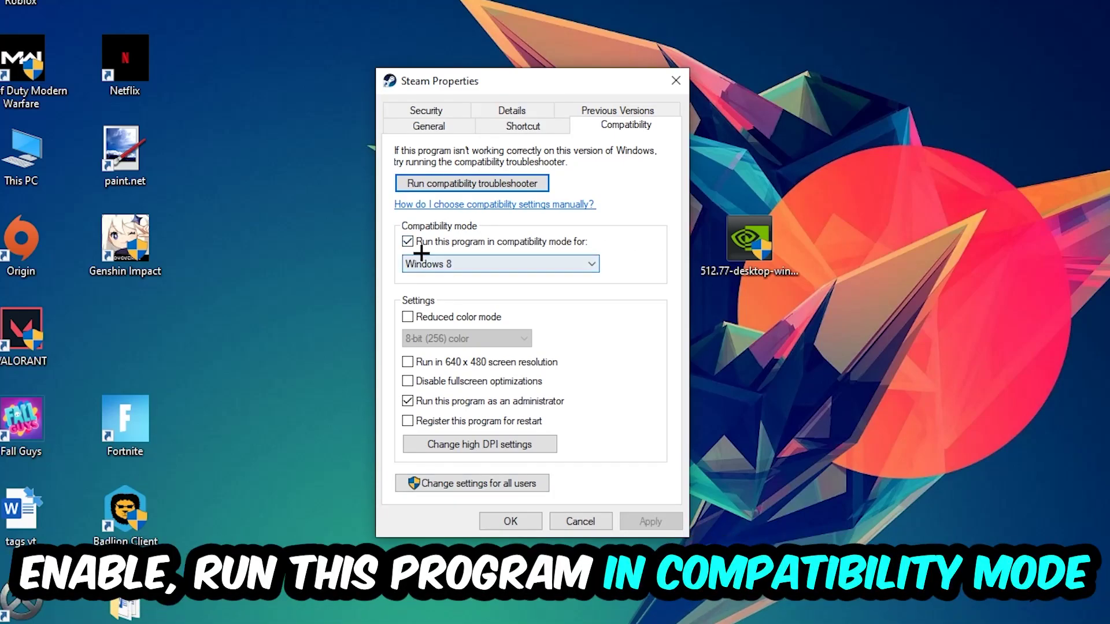
{"action": "left_click", "coordinate": [578, 261]}
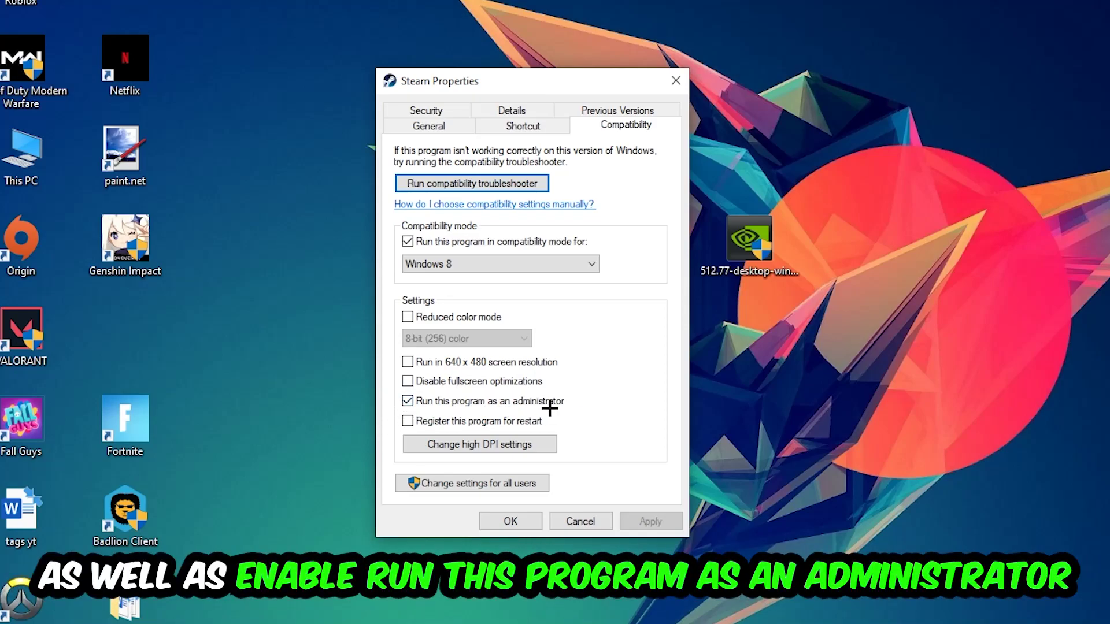
{"action": "left_click", "coordinate": [512, 521]}
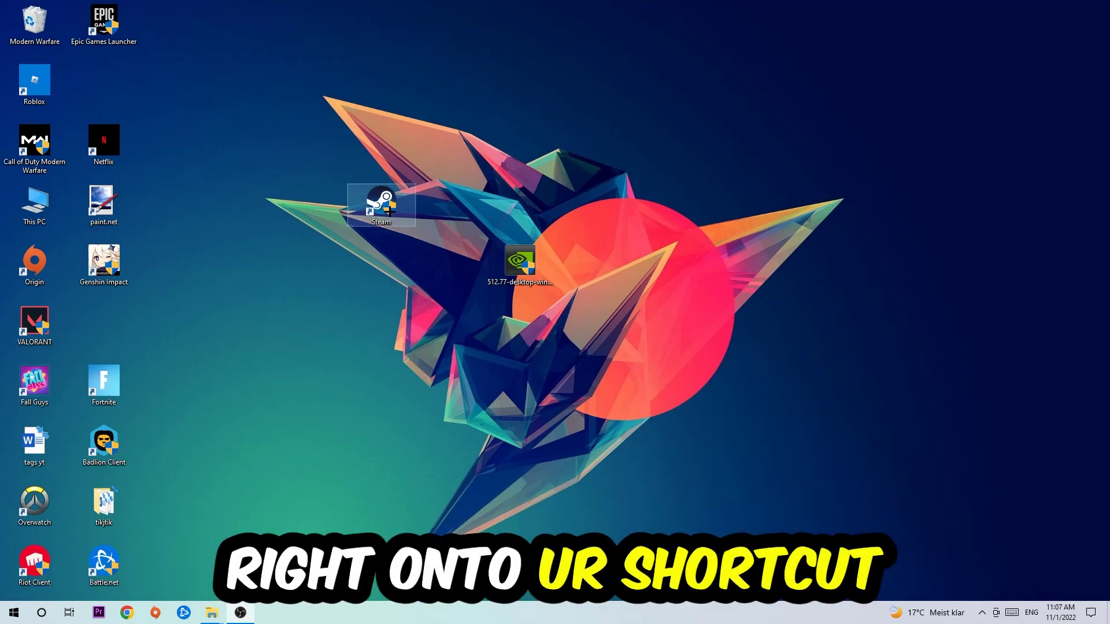
{"action": "mouse_move", "coordinate": [381, 204]}
{"action": "left_mouse_down"}
{"action": "mouse_move", "coordinate": [512, 207]}
{"action": "mouse_move", "coordinate": [377, 202]}
{"action": "left_mouse_up"}
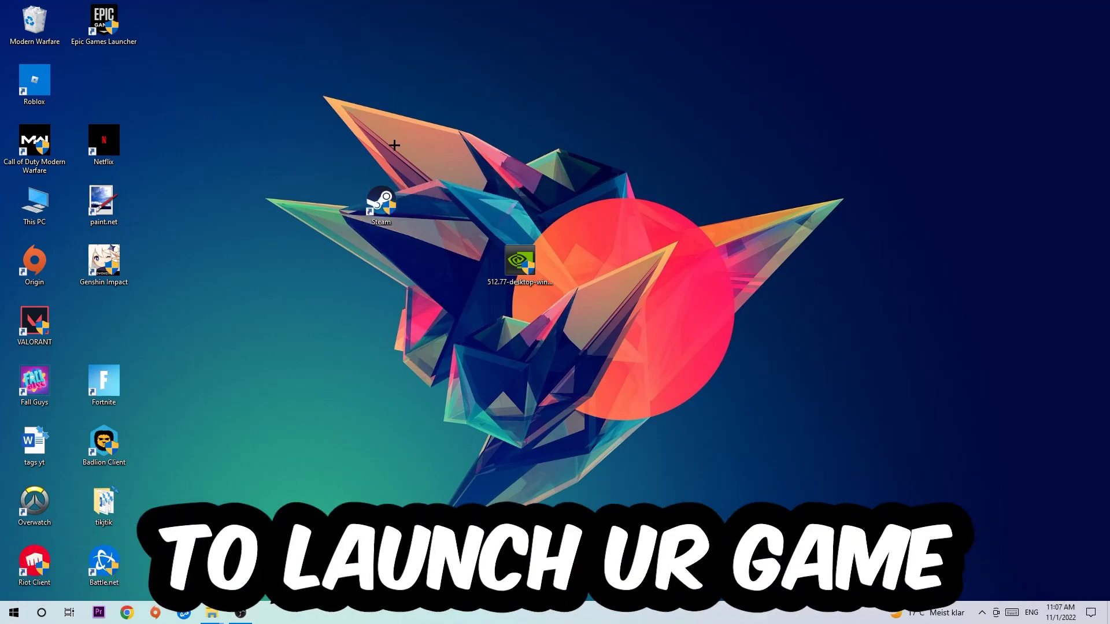